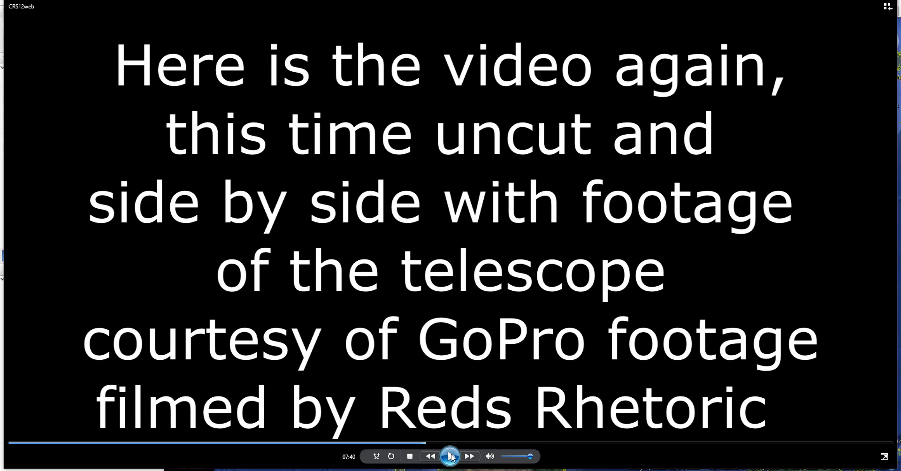
- Seek through the CRS12web video to the side-by-side telescope and rocket launch footage and start playback
click(432, 442)
click(135, 443)
click(111, 444)
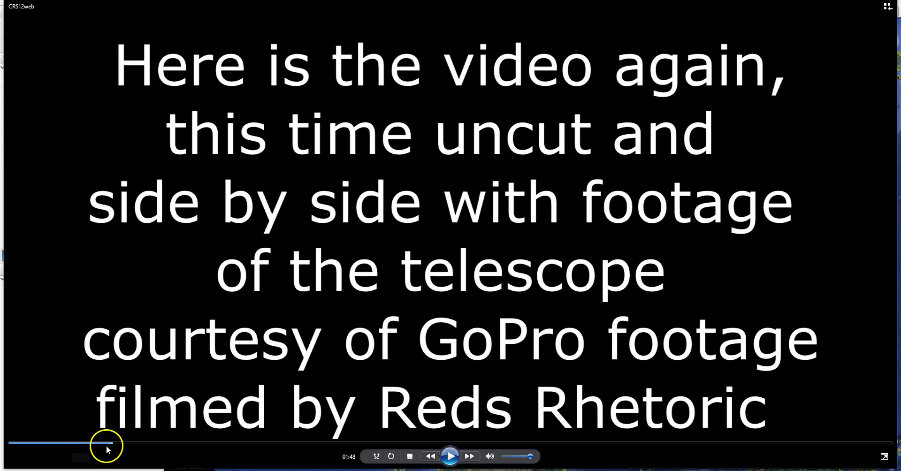
click(94, 444)
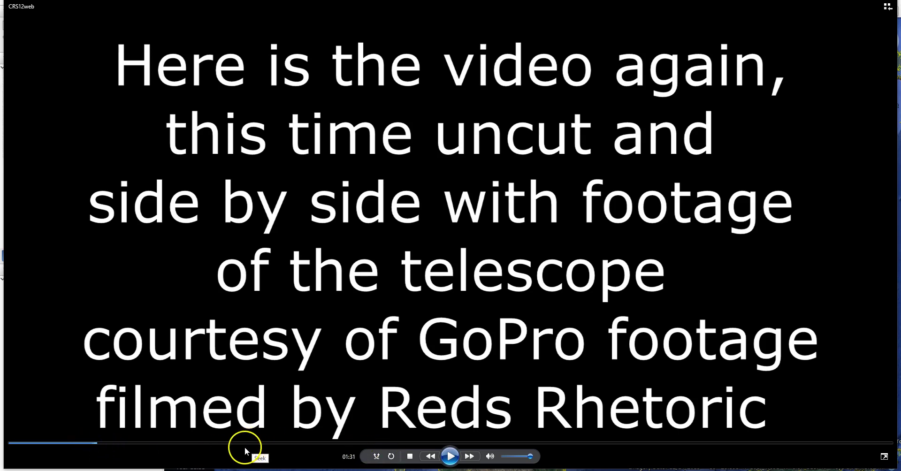
click(72, 444)
click(513, 443)
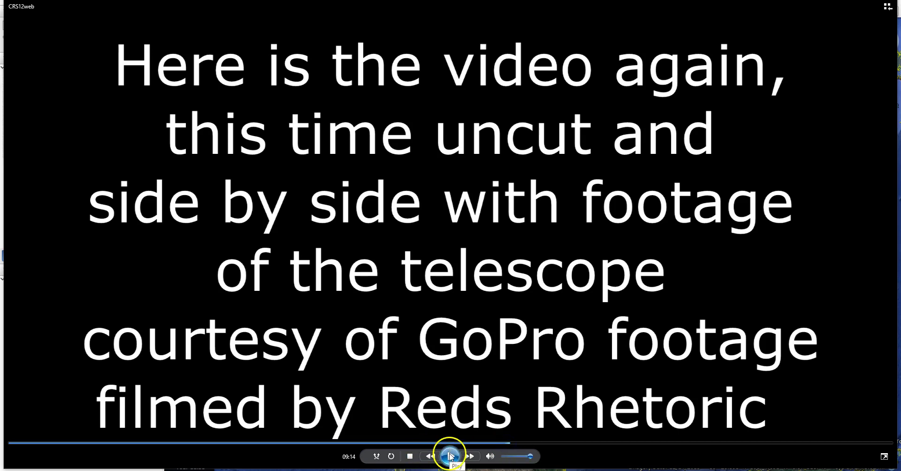
click(492, 442)
click(448, 455)
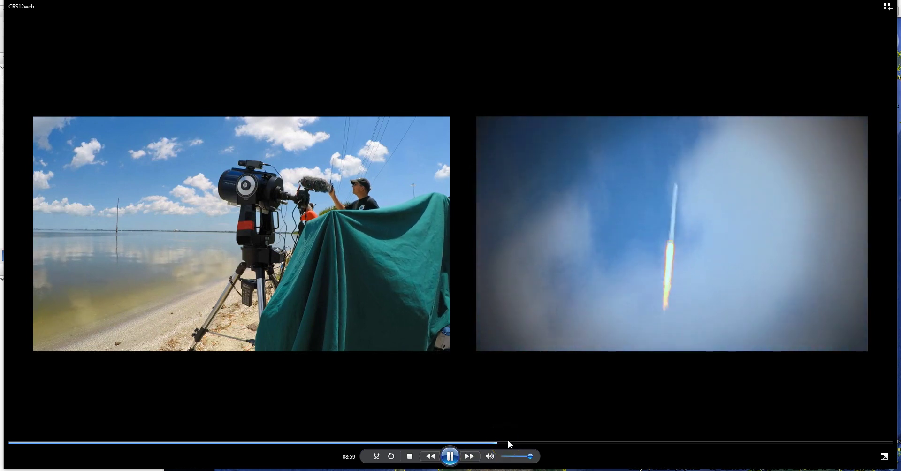
- Skip the playing video forward to about 09:18 and mute its sound
click(522, 442)
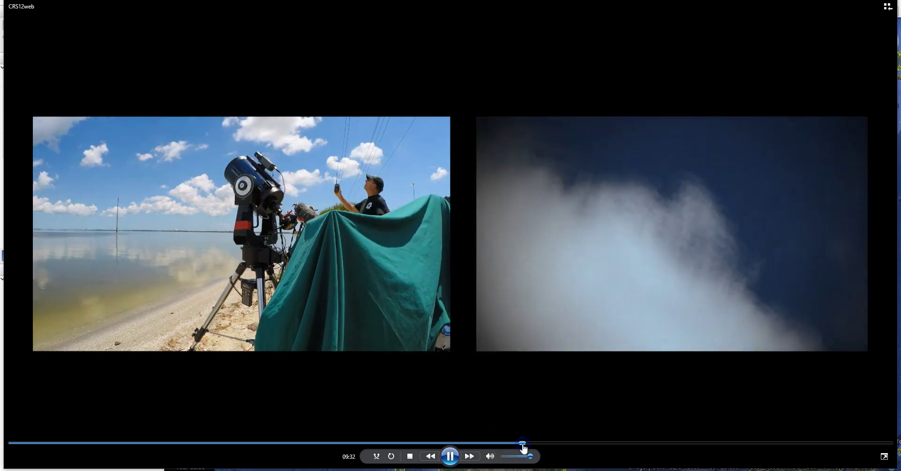
click(515, 442)
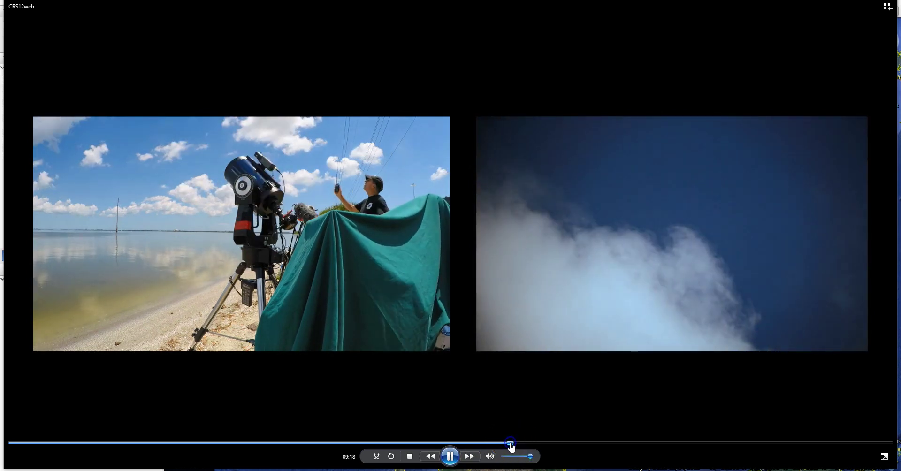
click(491, 455)
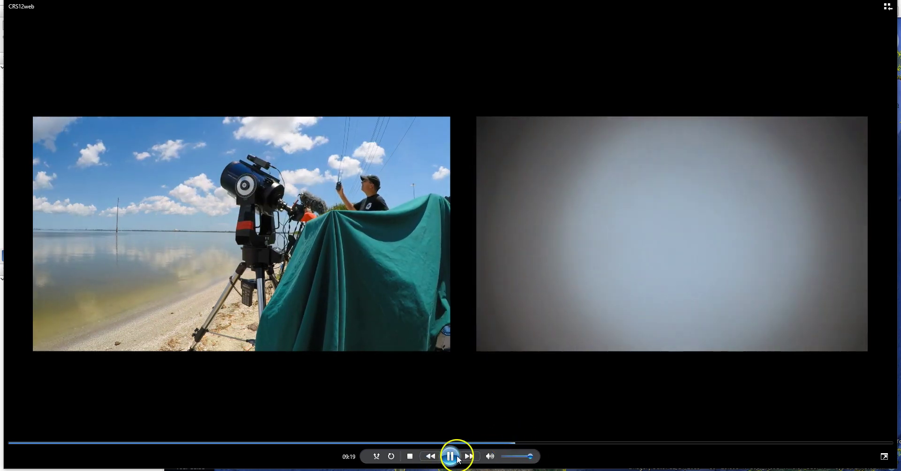
click(491, 456)
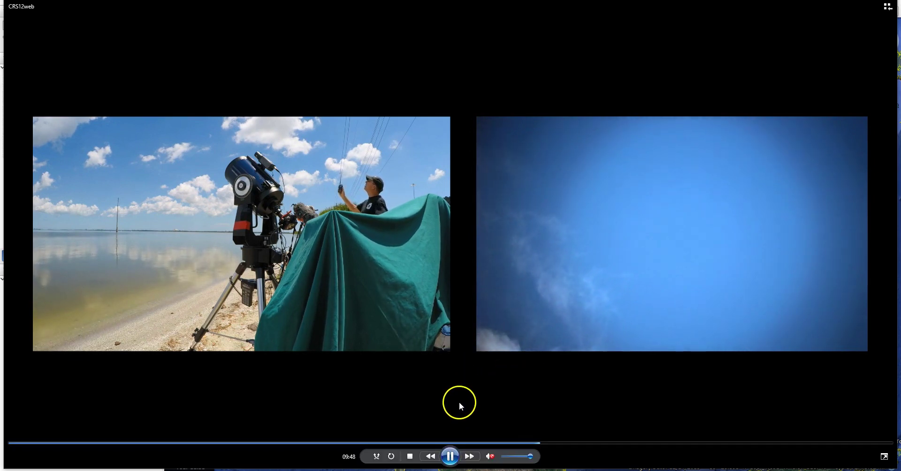
- Pause and close the video, and show the eclipse path across the United States in Google Earth
click(449, 457)
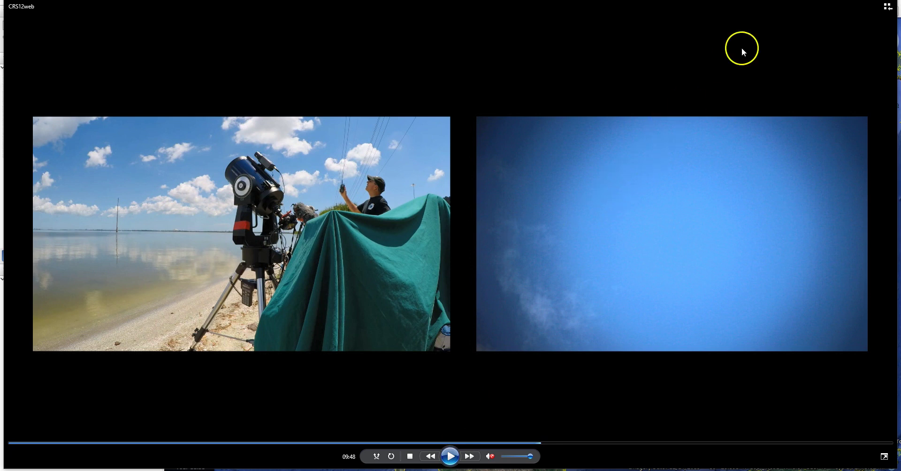
key(alt+F4)
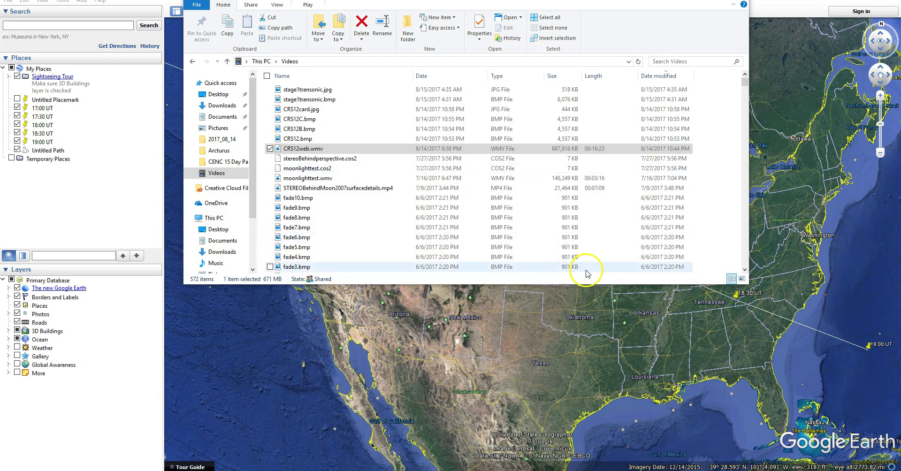
click(535, 320)
click(528, 279)
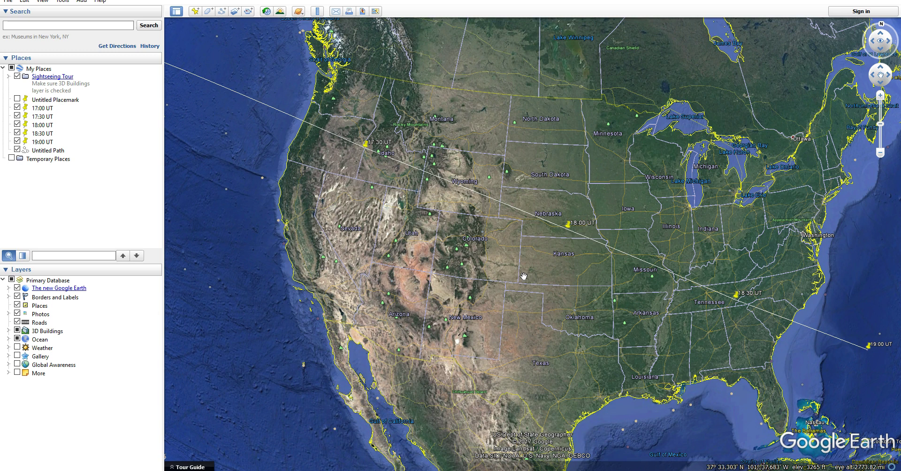
drag(527, 278, 528, 296)
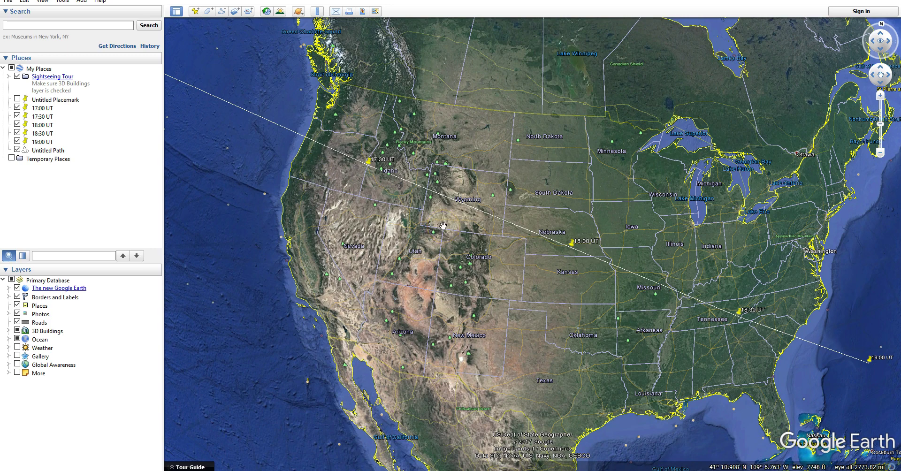
- Switch to the Excel eclipse workbook and examine the Solar Eclipse Occurring and Eclipse Magnitude results in E8 and E9
key(alt+Tab)
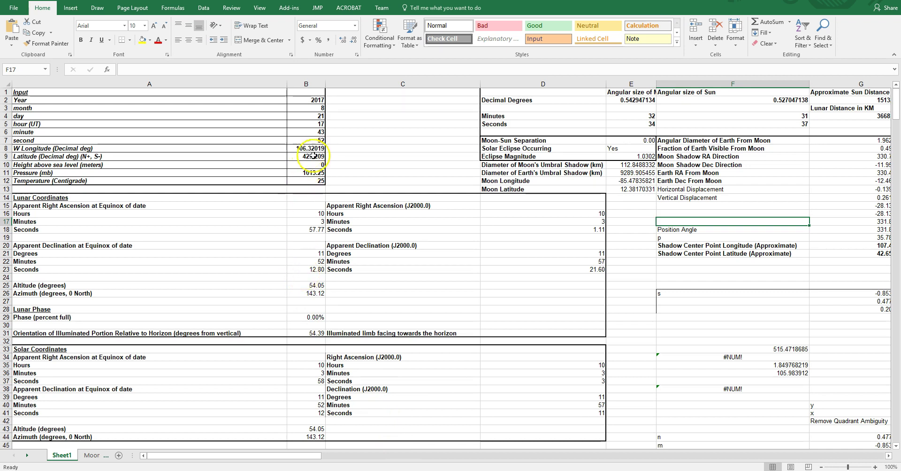
click(346, 156)
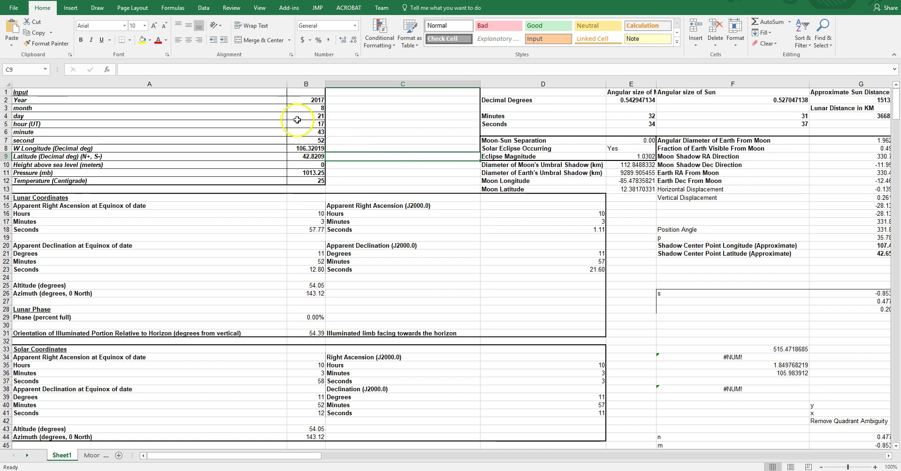
click(633, 148)
click(631, 156)
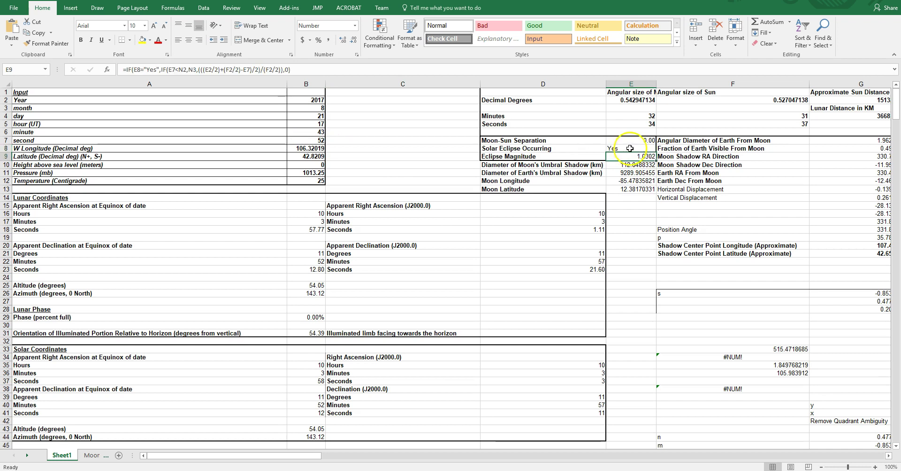
click(625, 148)
click(609, 157)
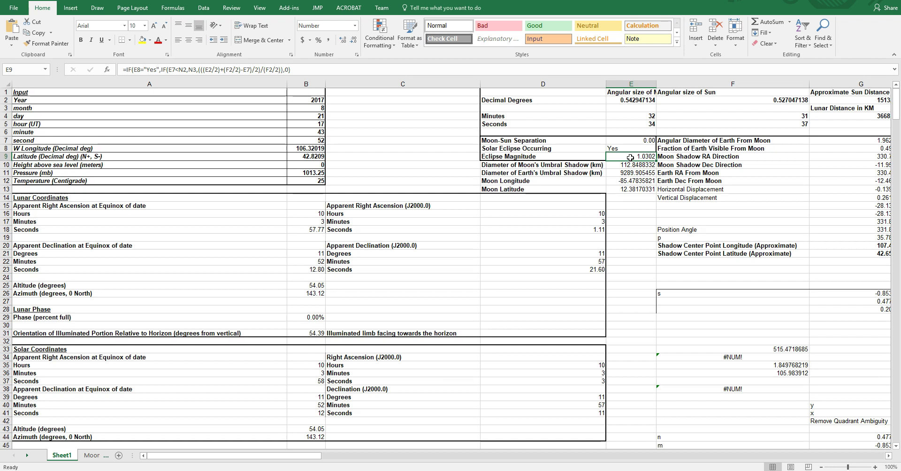
- Examine the formulas in column G for the fraction of Earth visible from the Moon and the Moon's shadow direction
key(Right)
key(Right)
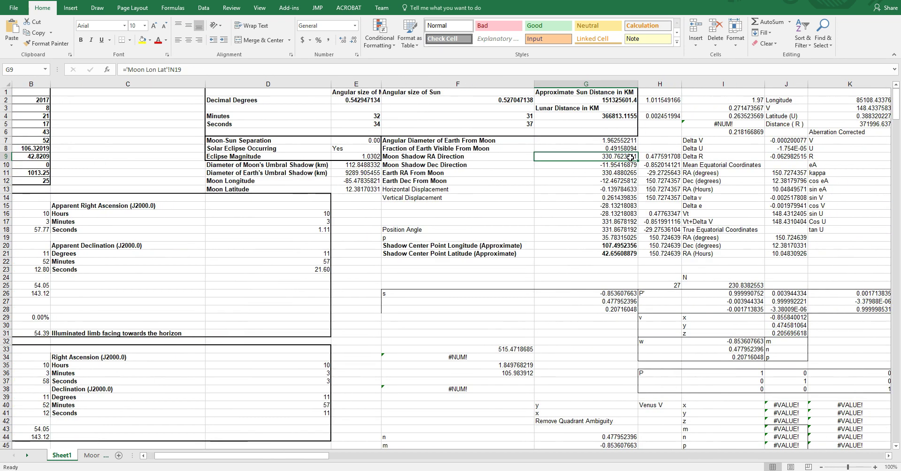
key(Up)
key(Up)
key(Down)
key(Up)
key(Down)
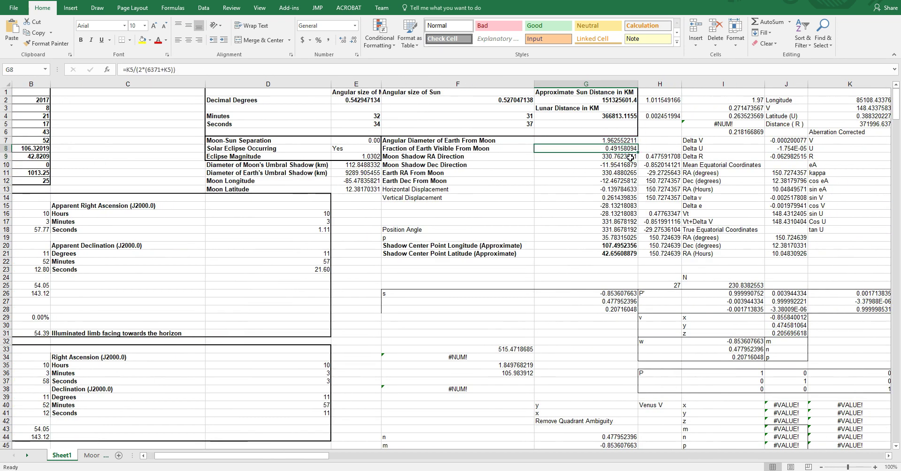
key(Down)
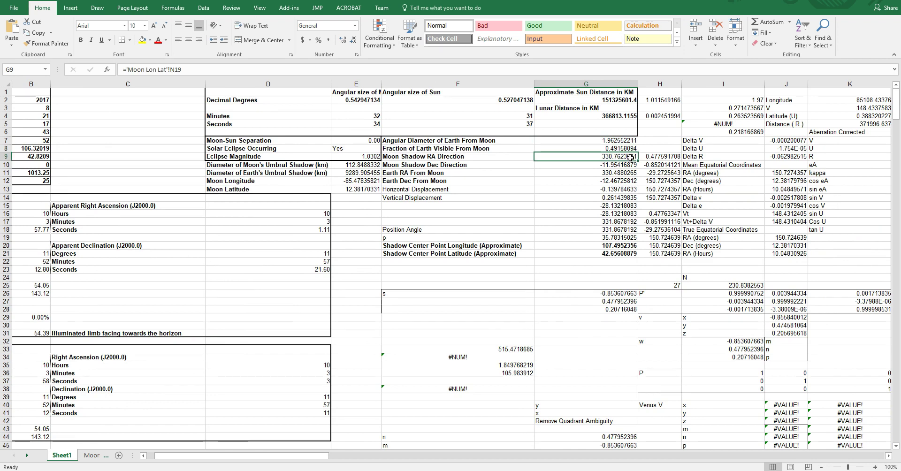
key(Down)
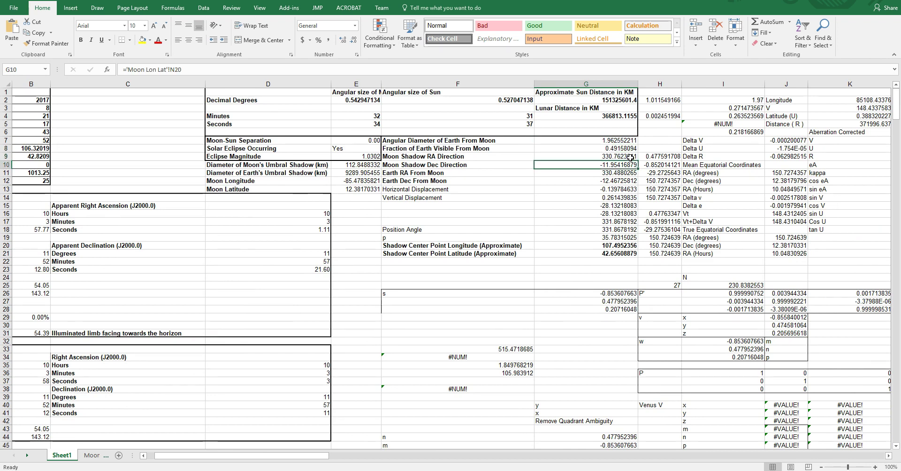
key(Left)
key(Up)
key(Right)
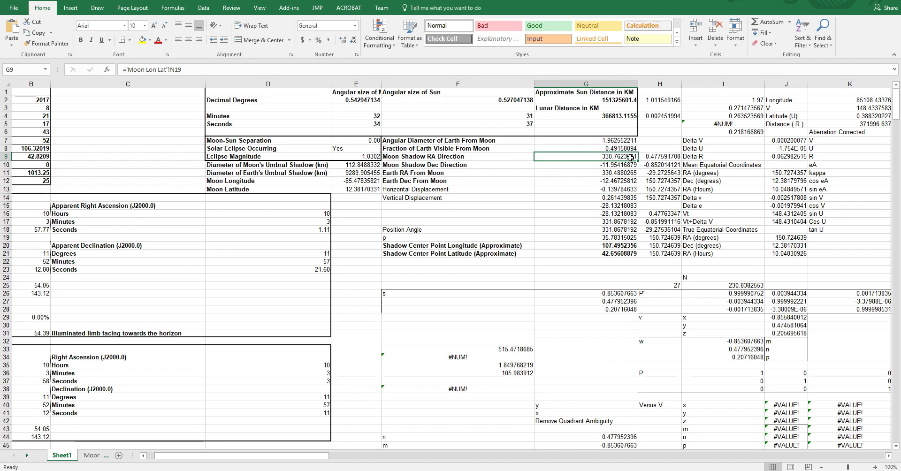
- Compare the Moon shadow and Earth RA/Dec values in G9:G12 with the displacements in G13:G14 and Earth's angular diameter in G7
click(560, 163)
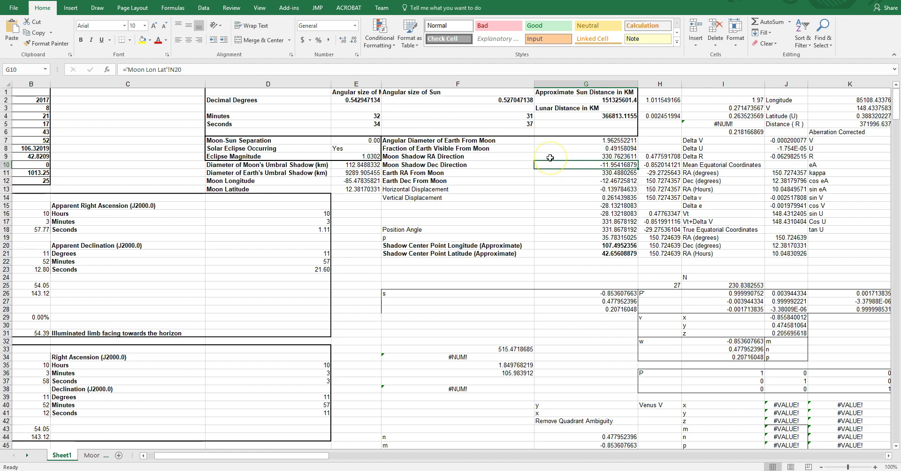
drag(550, 158, 545, 165)
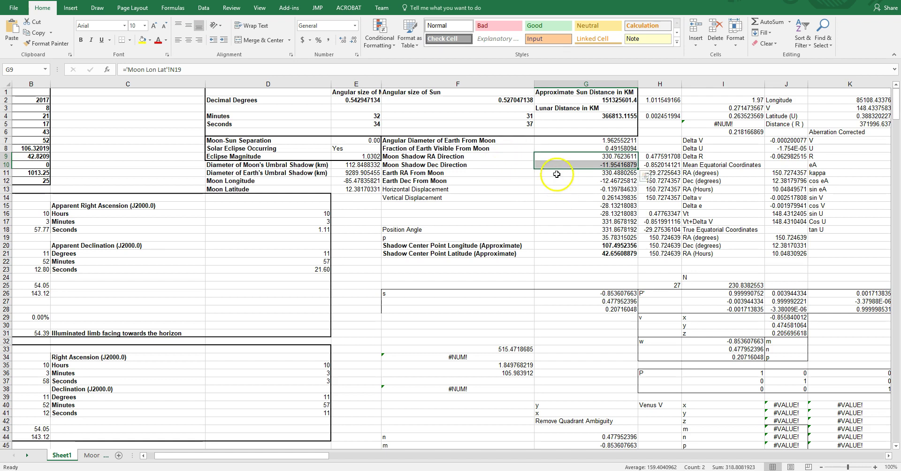
drag(552, 175, 548, 181)
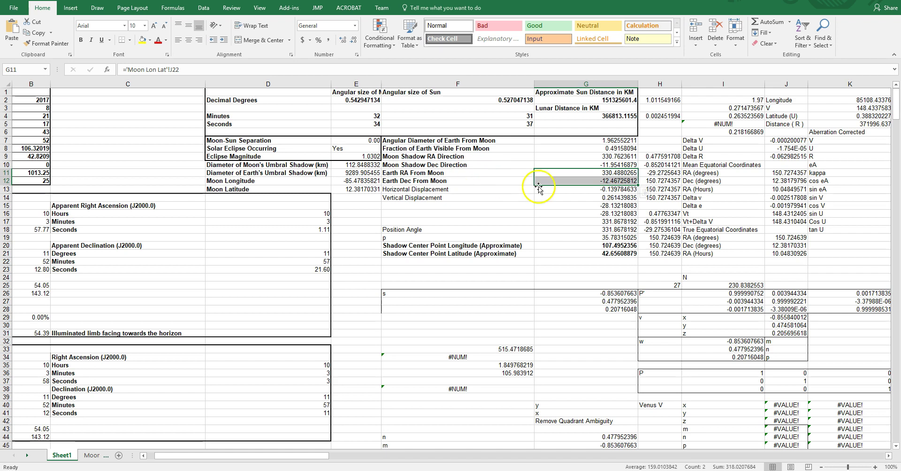
drag(545, 173, 546, 182)
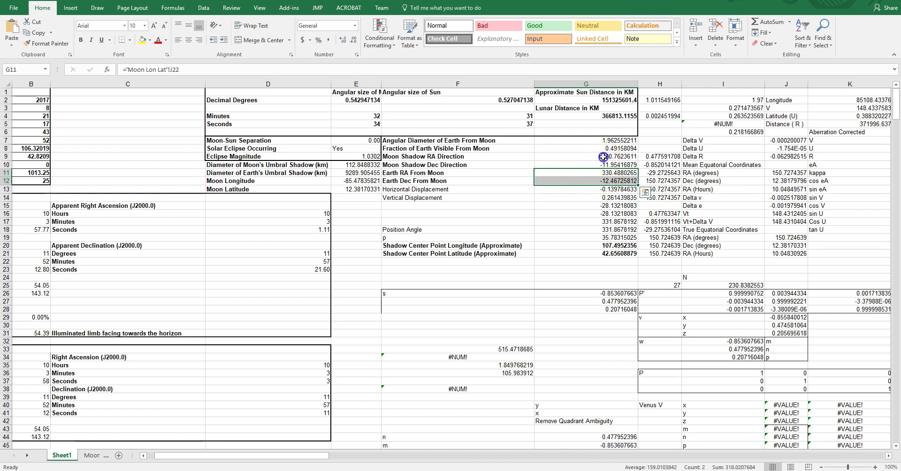
drag(605, 157, 603, 163)
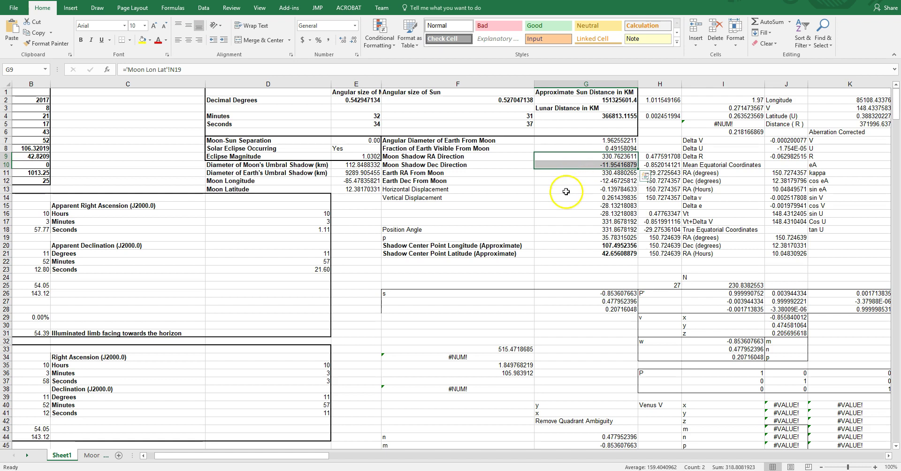
drag(566, 190, 564, 195)
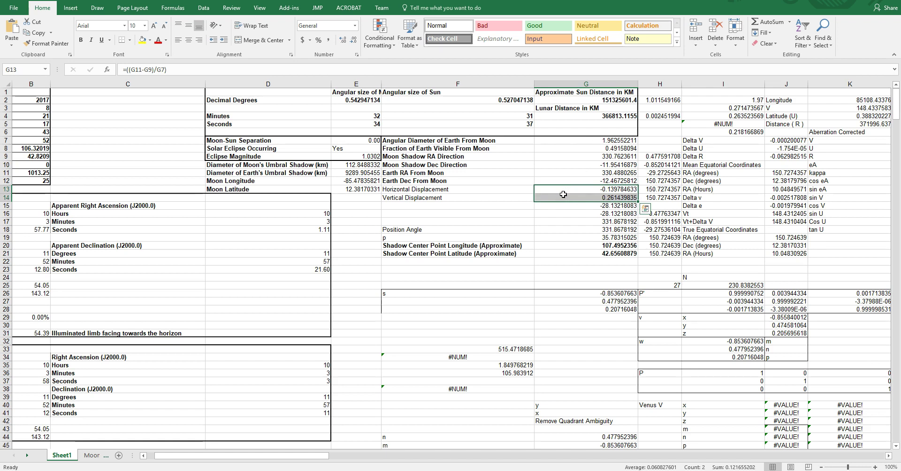
click(566, 143)
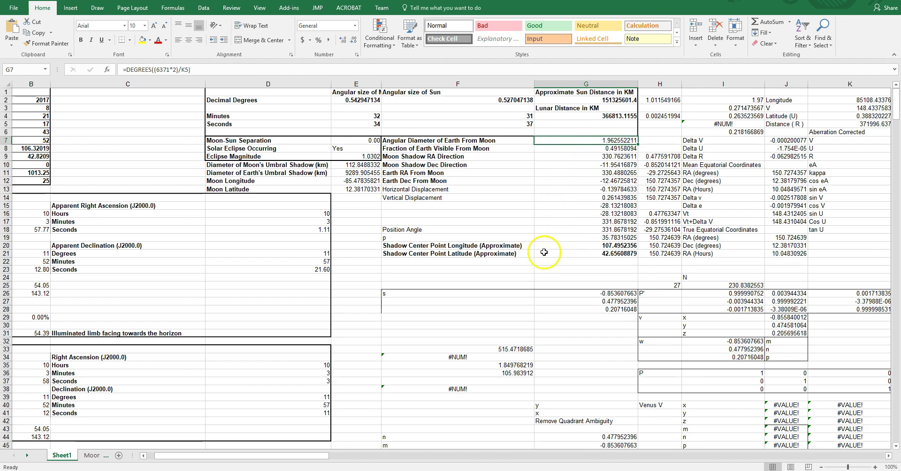
- Inspect the formulas for the approximate shadow center point longitude and latitude in G20 and G21
drag(545, 245, 544, 252)
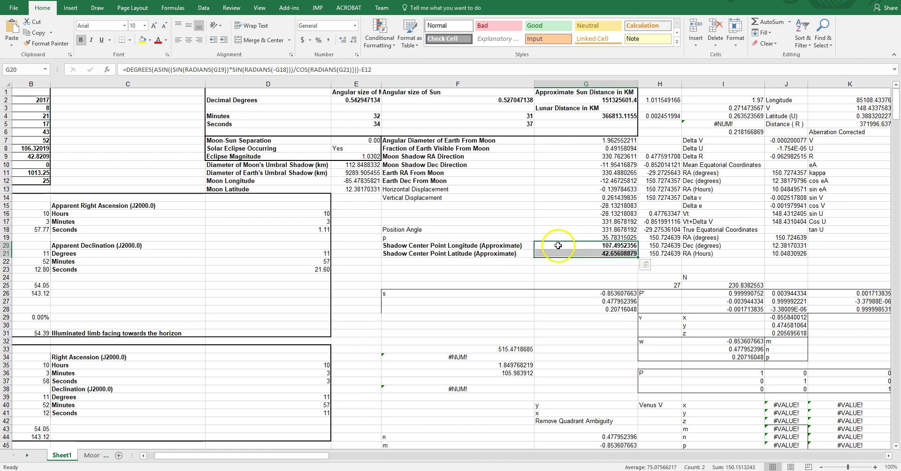
click(553, 247)
click(545, 254)
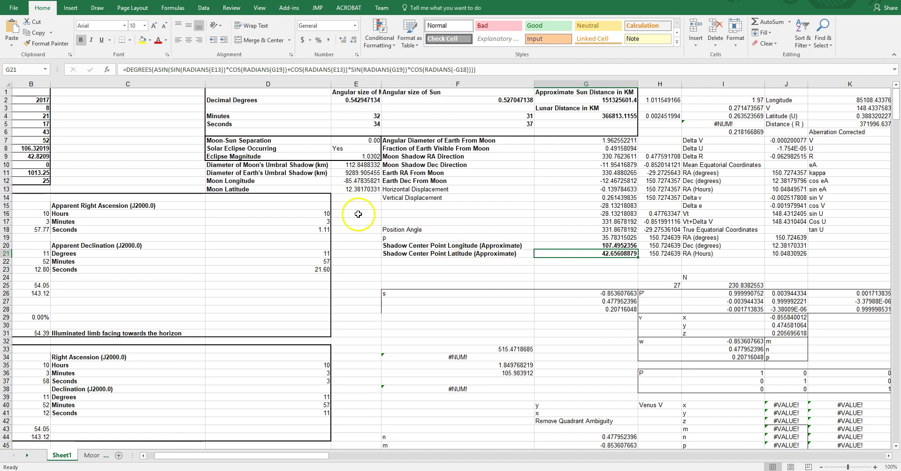
drag(350, 213, 84, 158)
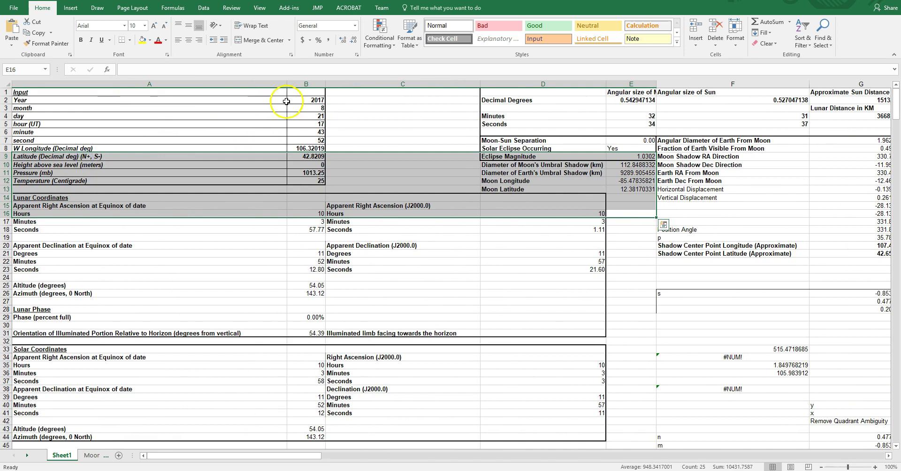
click(297, 131)
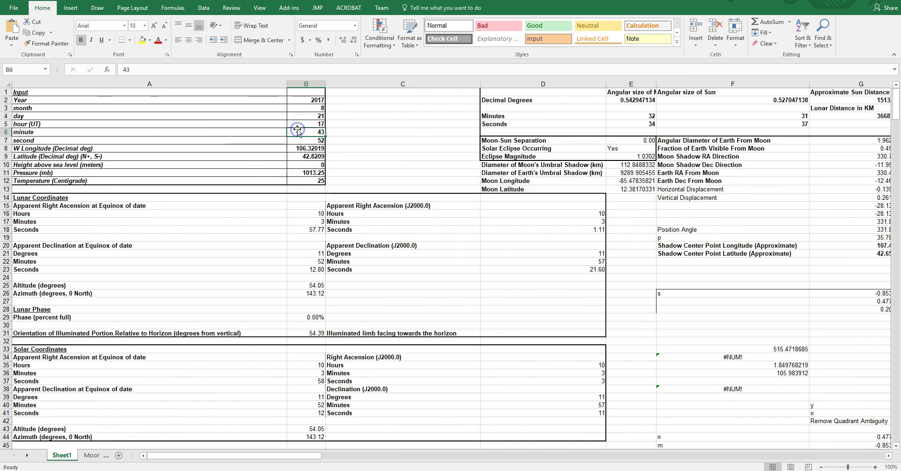
key(Right)
key(Right)
key(Right)
key(Right)
key(Right)
key(Right)
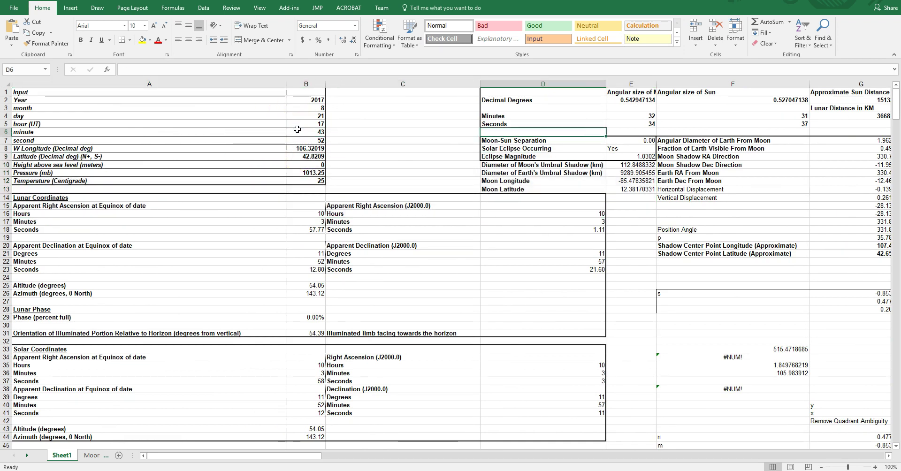
click(297, 130)
key(Left)
key(Left)
key(Left)
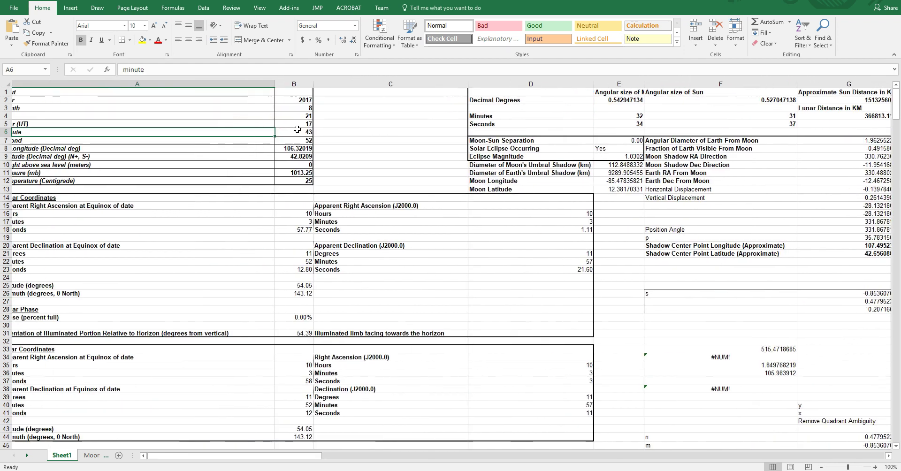
key(Right)
key(Right)
key(Right)
key(Right)
key(Right)
key(Right)
key(Right)
key(Left)
key(Left)
key(Left)
key(Left)
key(Left)
key(Left)
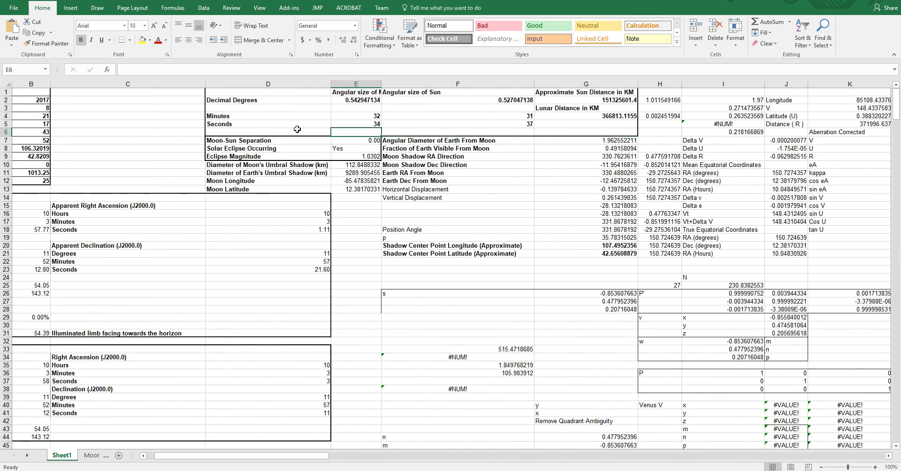
- Set the minutes in B6 and the seconds in B7 to 0 for the 17-hour eclipse time
key(Down)
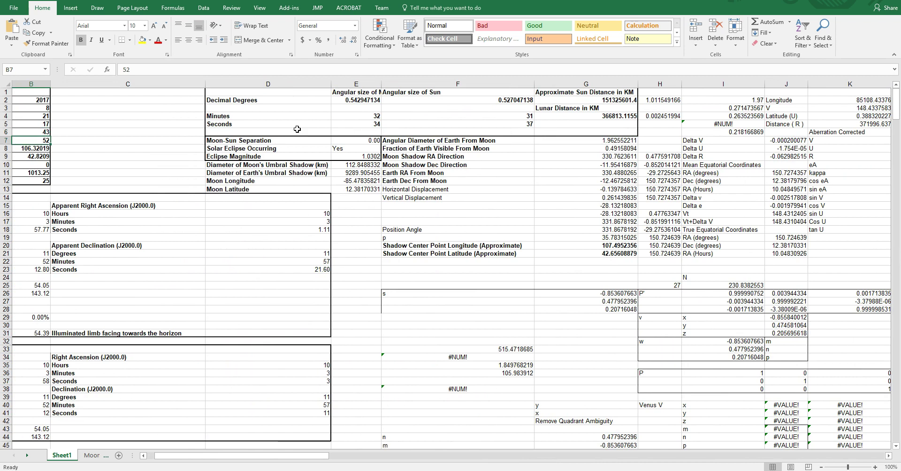
key(Up)
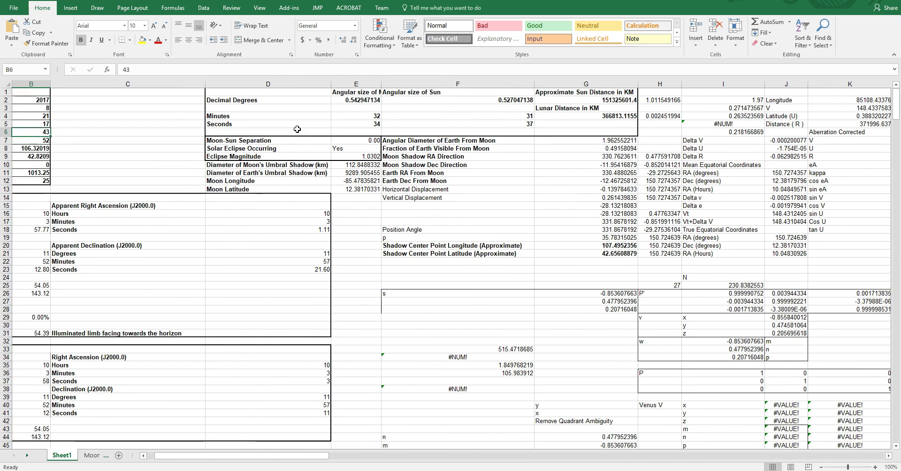
text(0)
key(Return)
text(0)
key(Return)
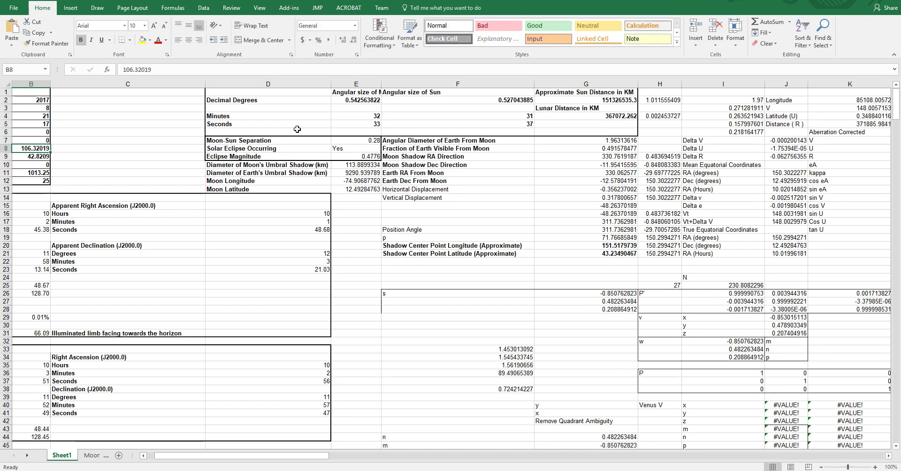
- Compare the shadow center point longitude and latitude in G20:G21 with the Moon longitude and latitude in E12:E13
drag(575, 246, 559, 256)
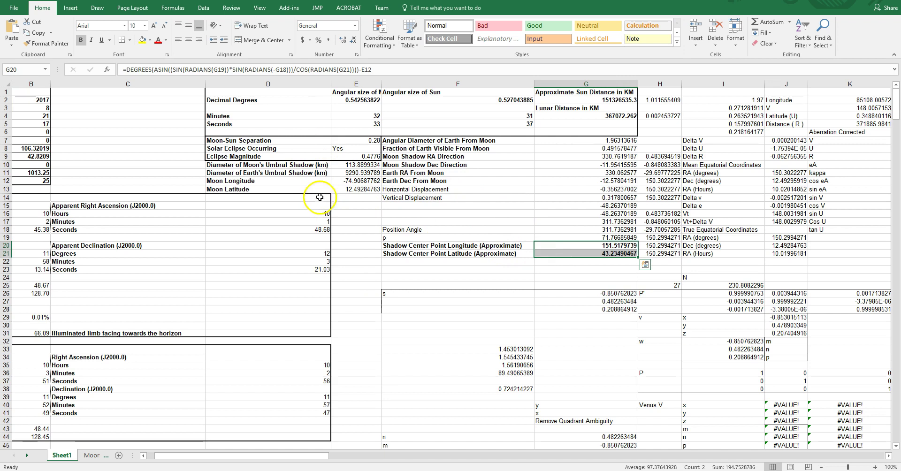
drag(342, 182, 340, 190)
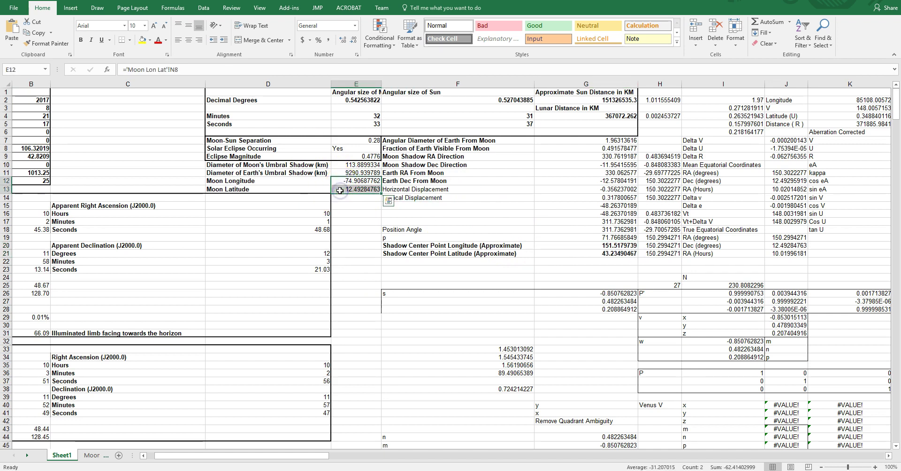
click(345, 182)
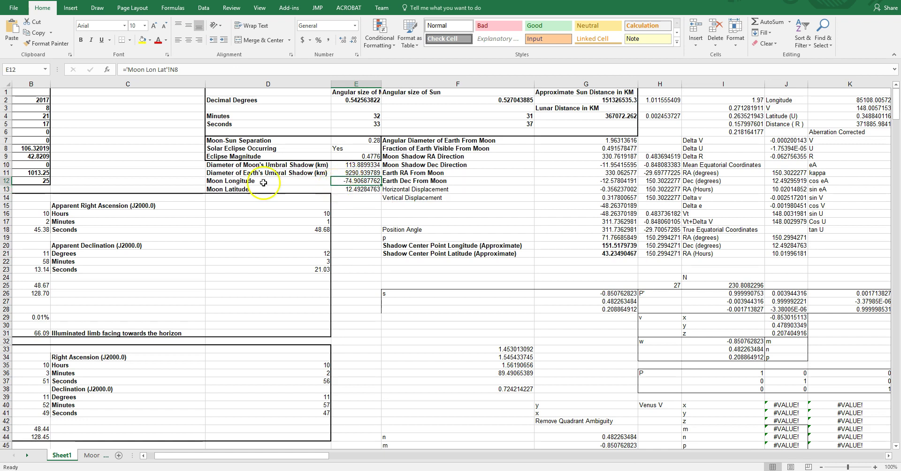
- Set the minutes in B6 to 30 to calculate the shadow position for 17:30
click(39, 133)
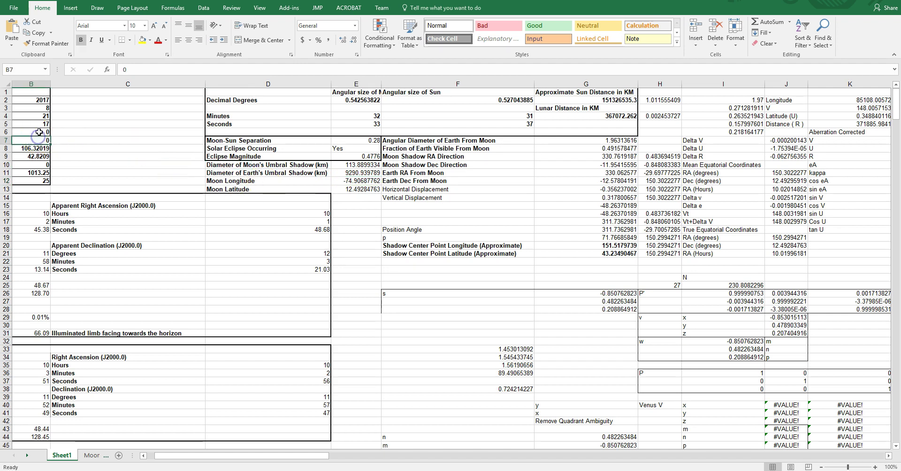
text(30)
key(Return)
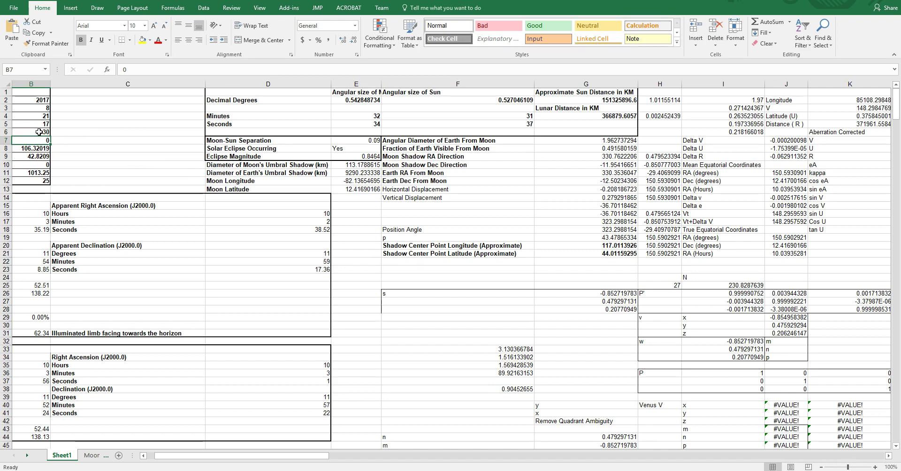
- Set the eclipse time to 18:00 by entering 18 for the hour in B5 and 0 for the minutes in B6
click(39, 132)
key(Up)
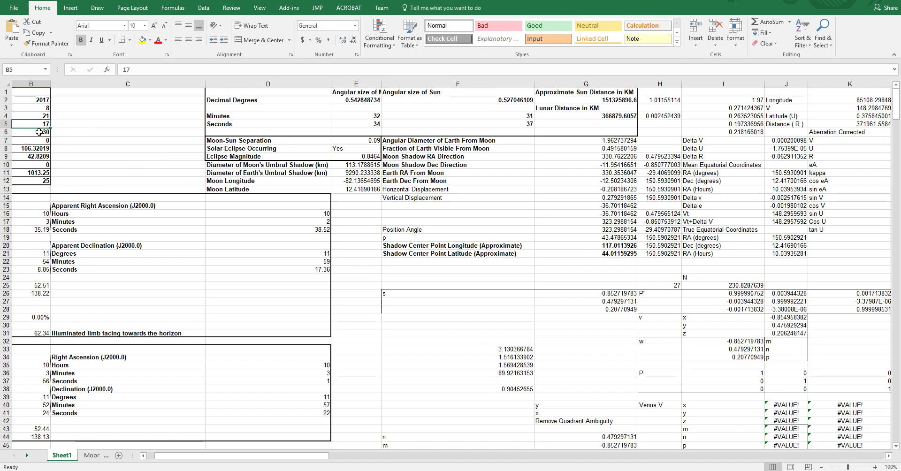
text(18)
key(Return)
text(0)
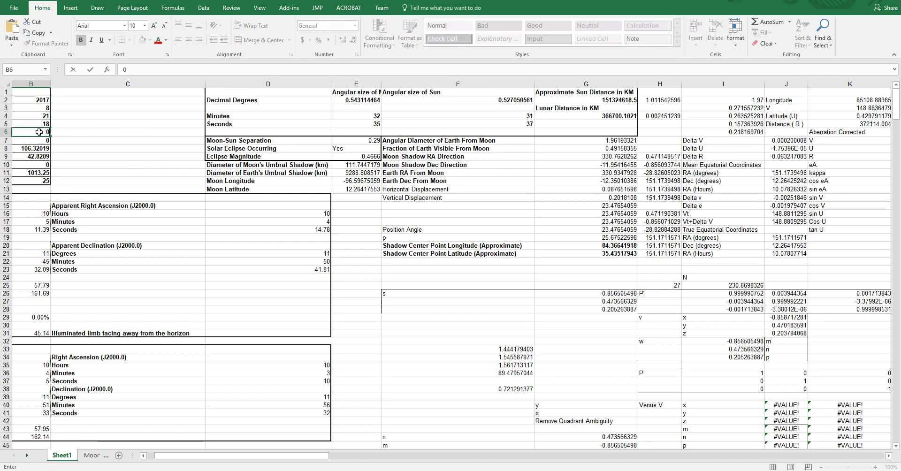
key(Return)
- Examine the 18:00 shadow center coordinates in G20:G21 against the Moon longitude and latitude in E12:E13
mouse_move(571, 251)
mouse_down()
mouse_move(571, 261)
mouse_move(564, 252)
mouse_up()
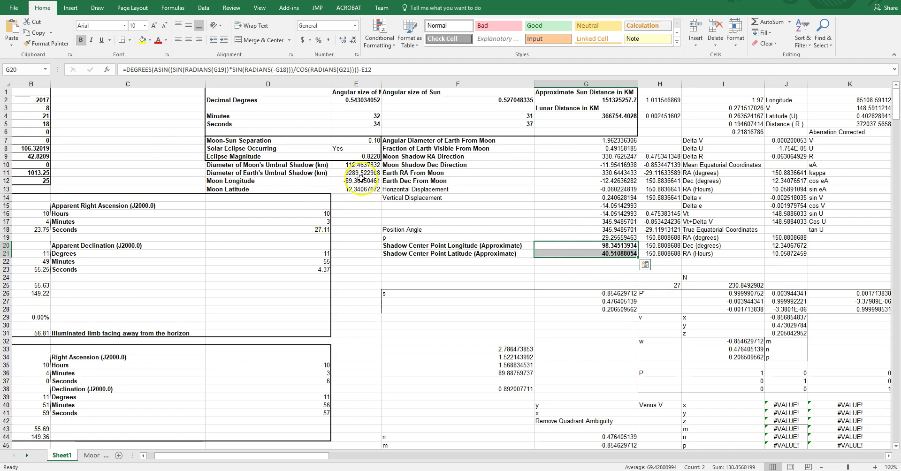
drag(356, 181, 357, 189)
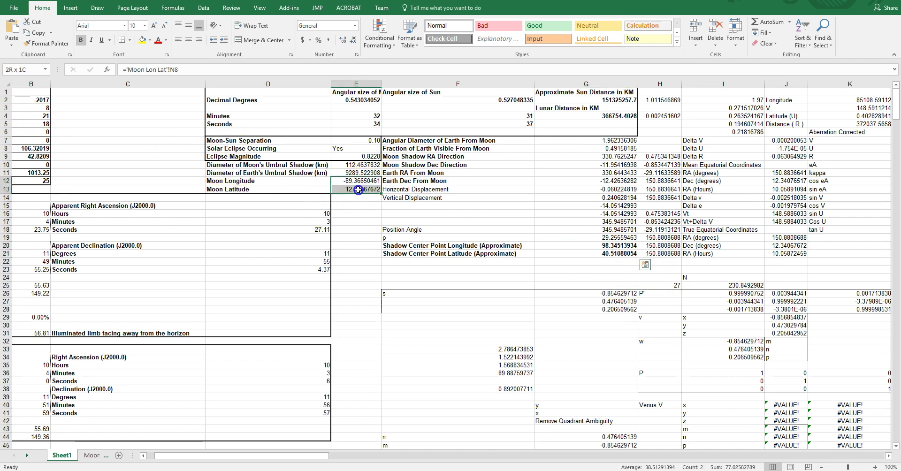
click(43, 124)
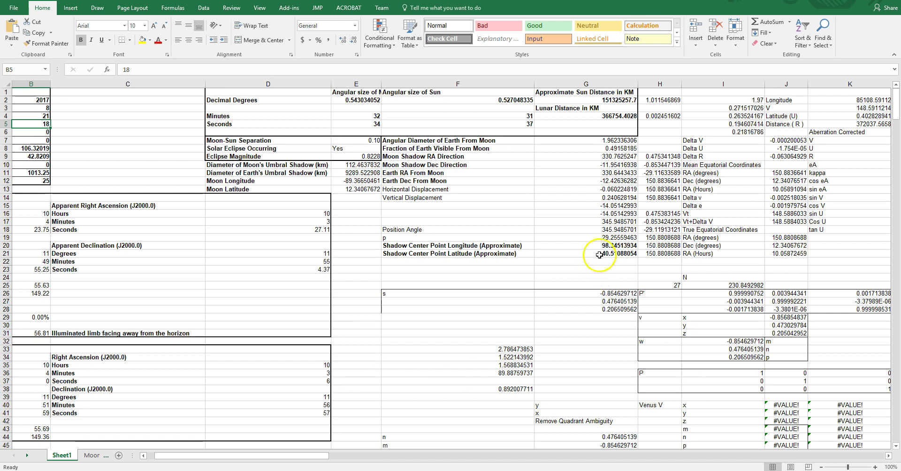
drag(599, 246, 597, 254)
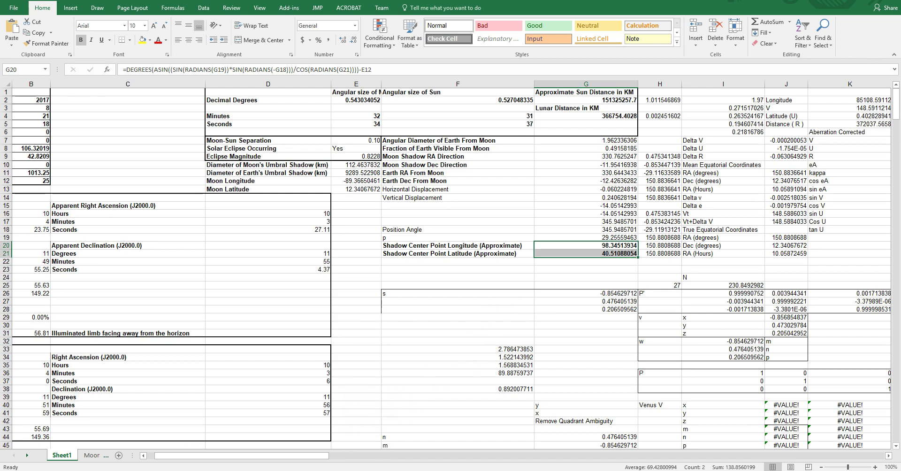
- Switch to Google Earth and follow the plotted shadow path across the United States through the 17:30, 18:00, 18:30 and 19:00 UT placemarks
key(alt+Tab)
drag(462, 288, 515, 308)
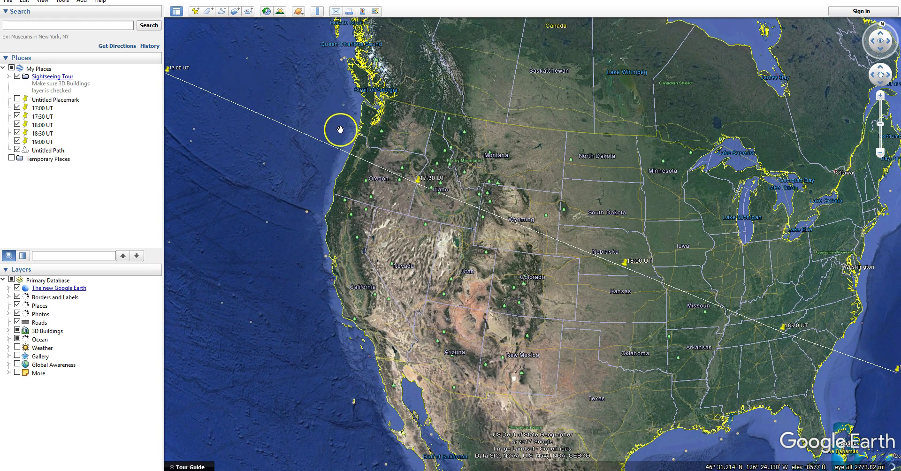
drag(409, 200, 317, 165)
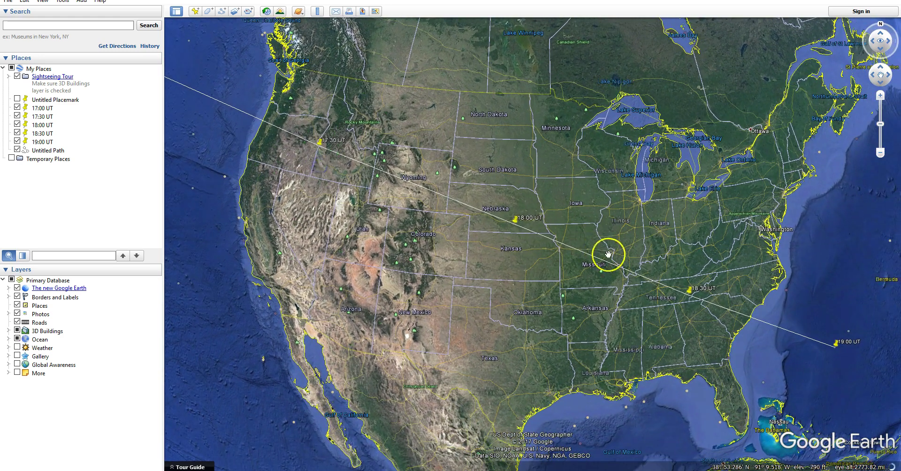
drag(744, 316, 699, 303)
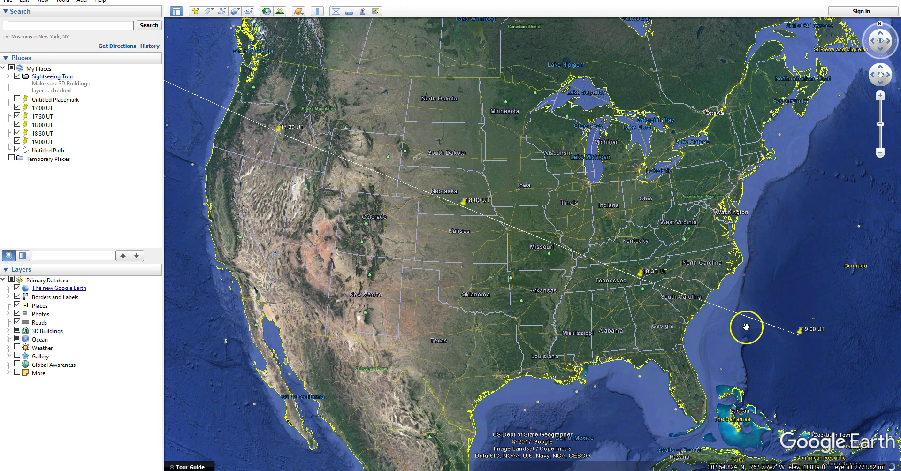
drag(547, 265, 614, 310)
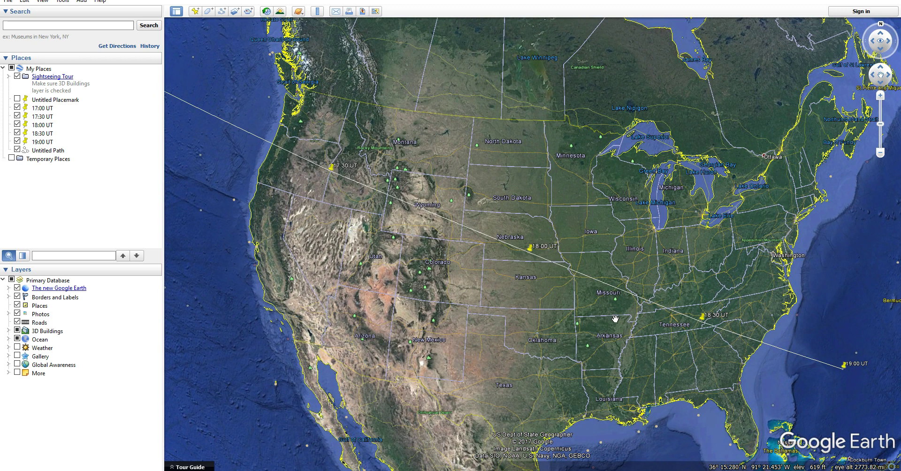
drag(614, 320, 594, 332)
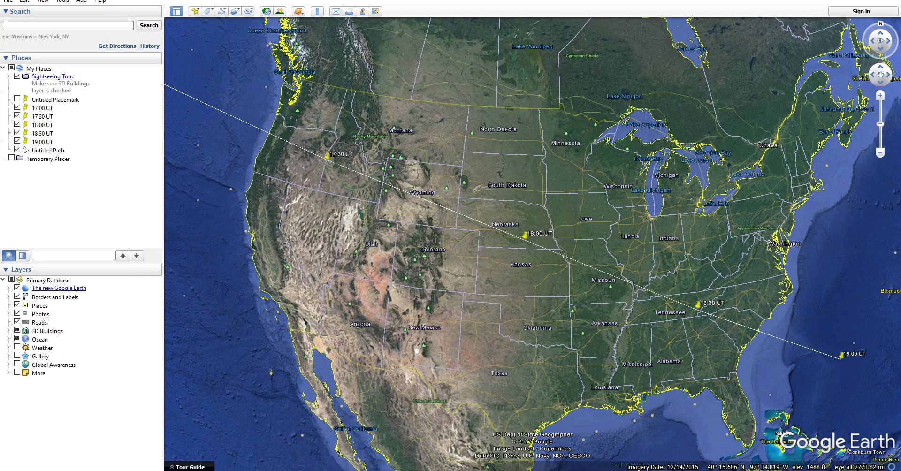
- Switch to the browser's 1887 Oppolzer eclipse map and examine the 2017 VIII 21 path across North America up close, returning to the full map
key(alt+Tab)
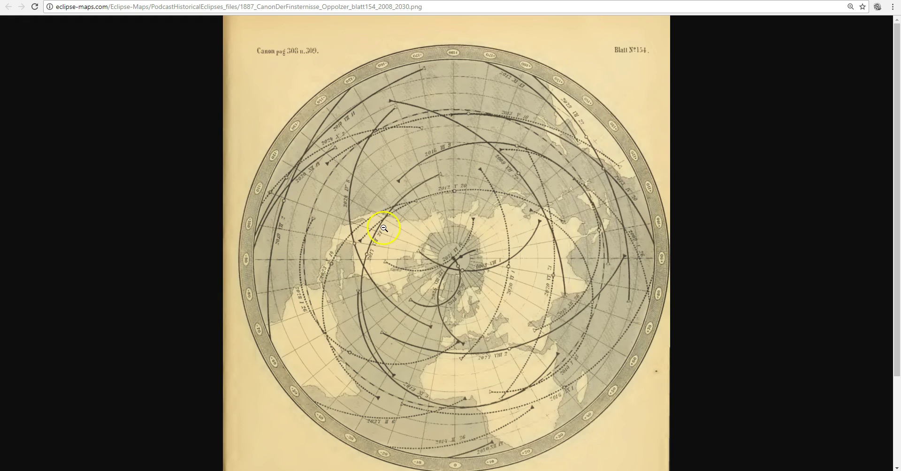
click(384, 228)
scroll(567, 286, down, 3)
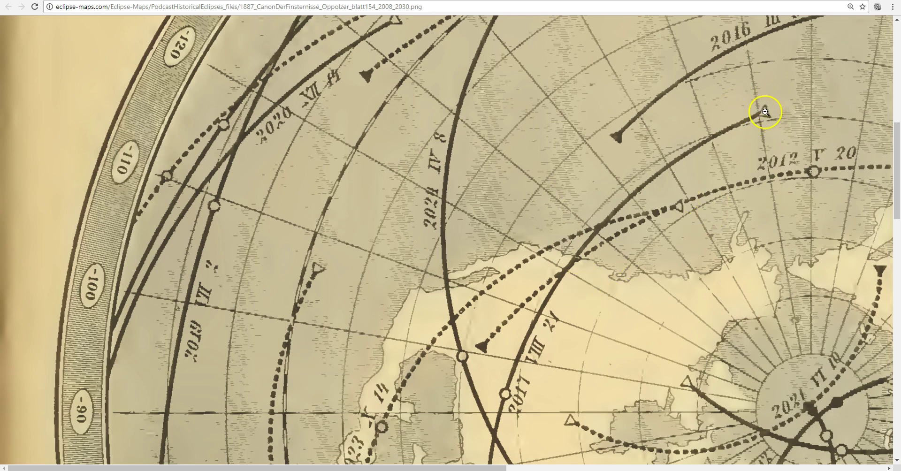
scroll(608, 161, down, 5)
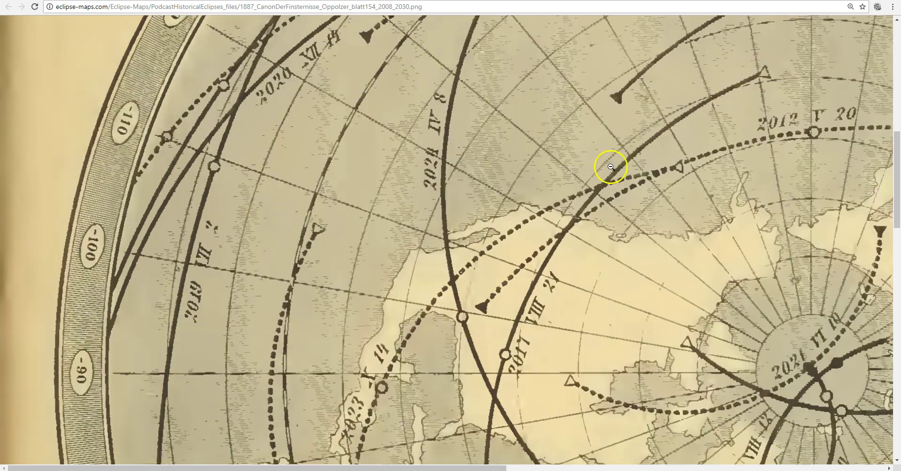
scroll(578, 181, down, 5)
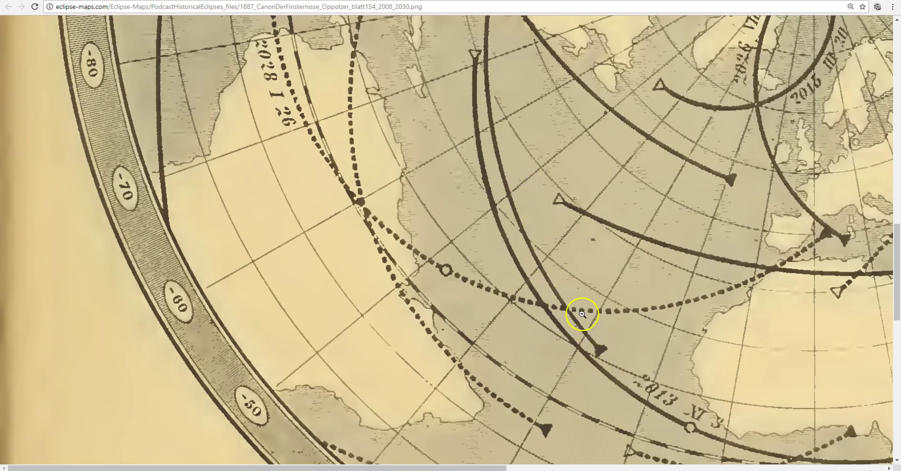
scroll(582, 313, up, 5)
scroll(582, 314, up, 5)
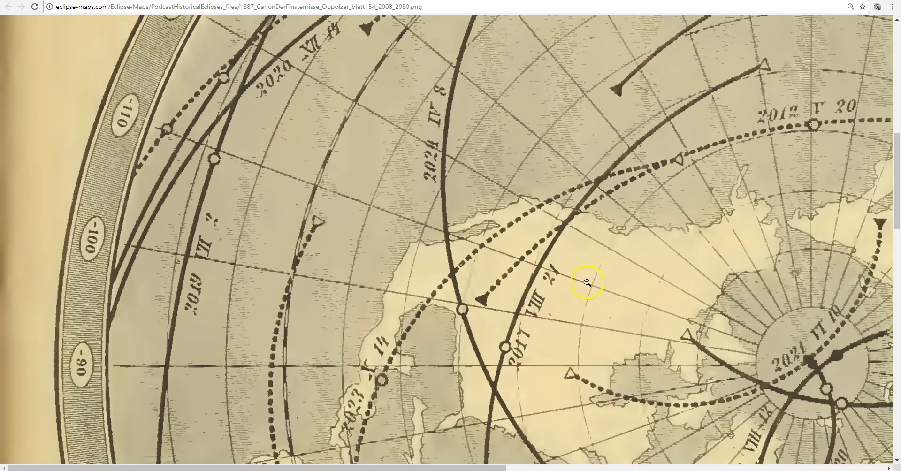
scroll(583, 198, down, 1)
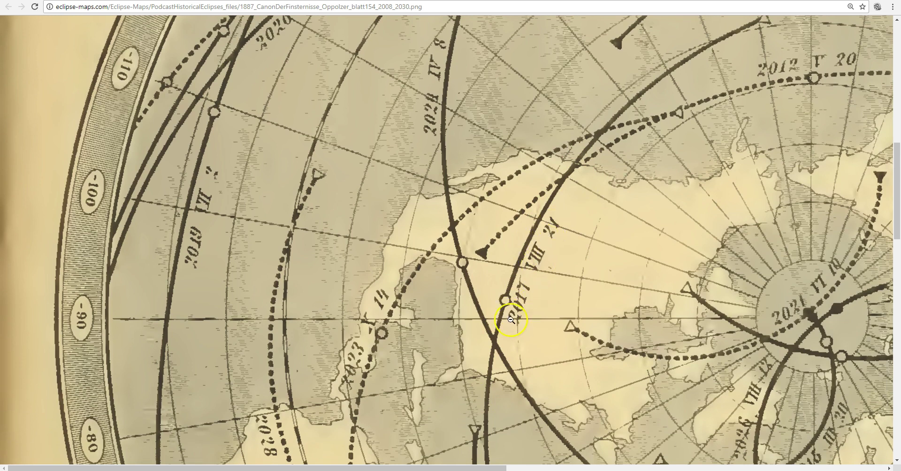
scroll(521, 300, down, 1)
scroll(527, 252, up, 1)
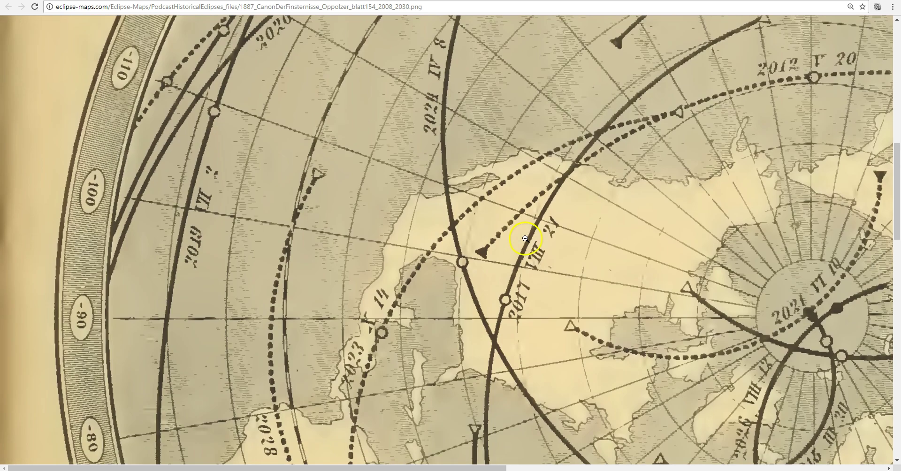
click(526, 232)
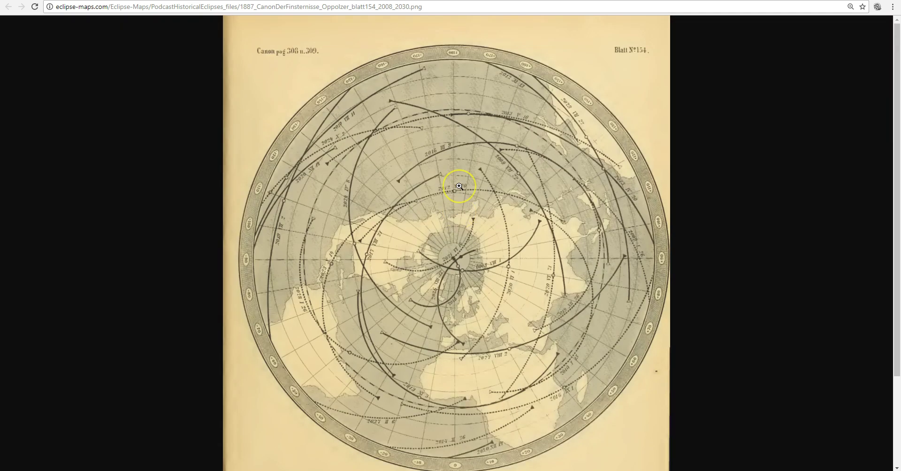